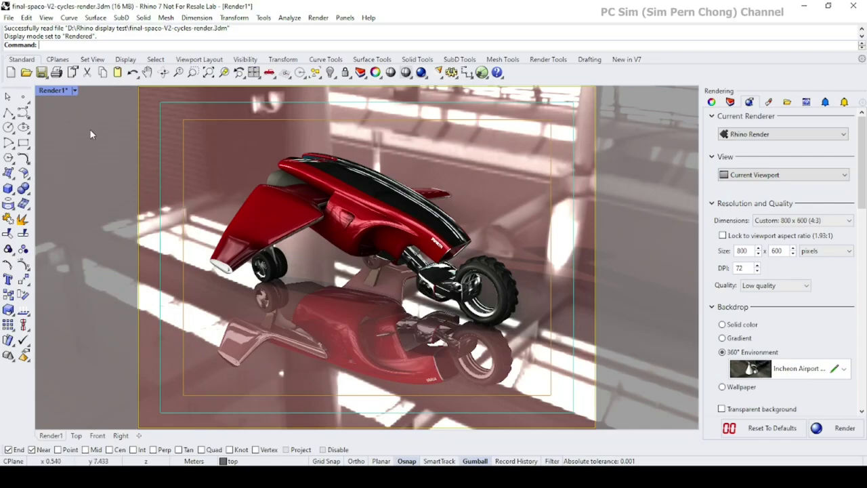
Switch the Render1 viewport to Raytraced display mode to preview the red motorbike.
click(49, 91)
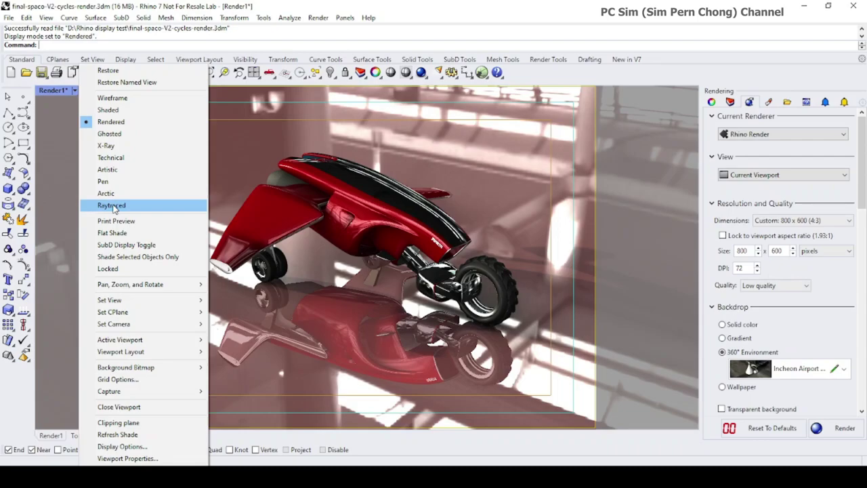
click(112, 205)
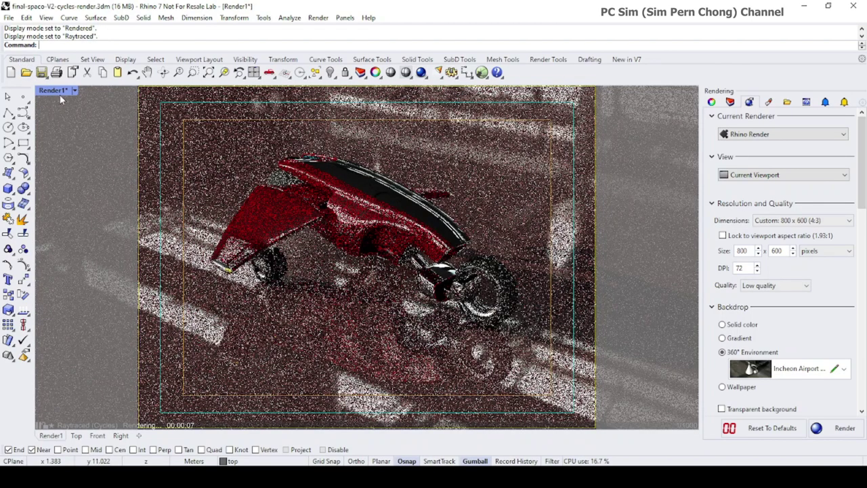
click(8, 17)
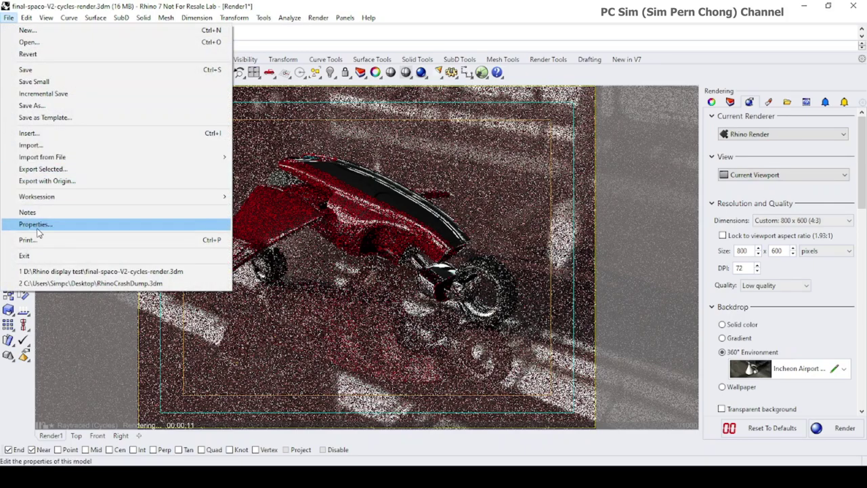
Set Cycles in Document Properties to render on the AMD Radeon R7 M360 via OpenCL.
click(35, 224)
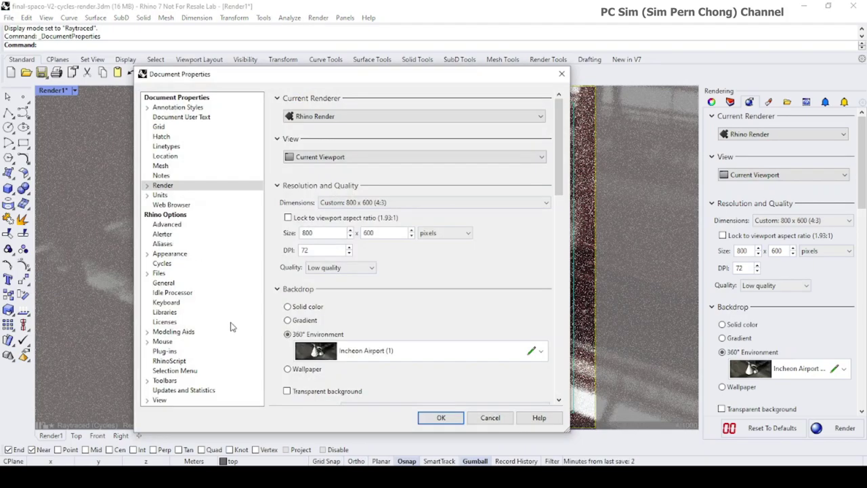
click(168, 266)
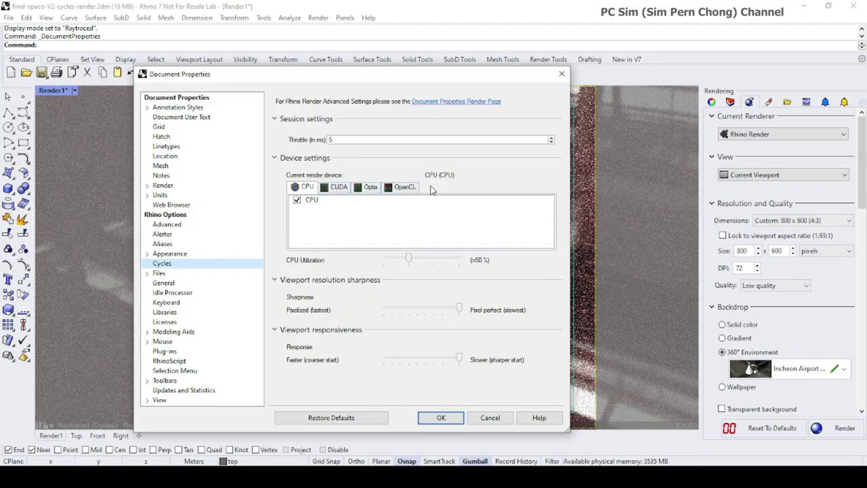
click(341, 190)
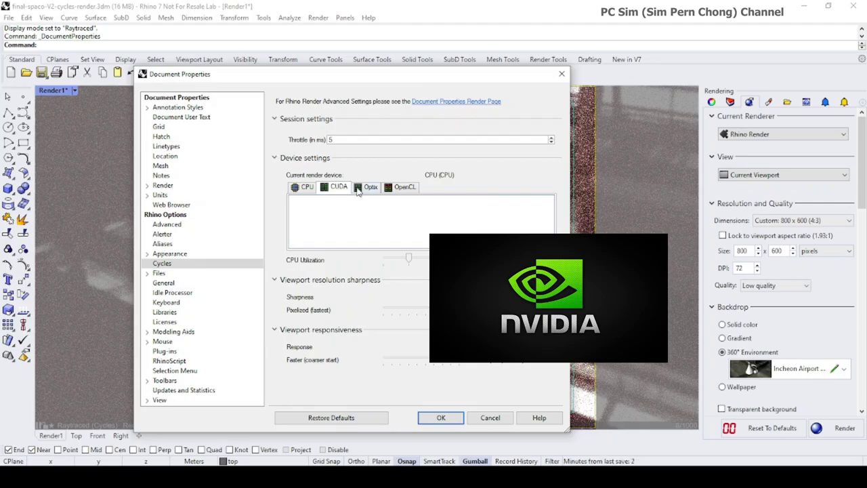
click(405, 189)
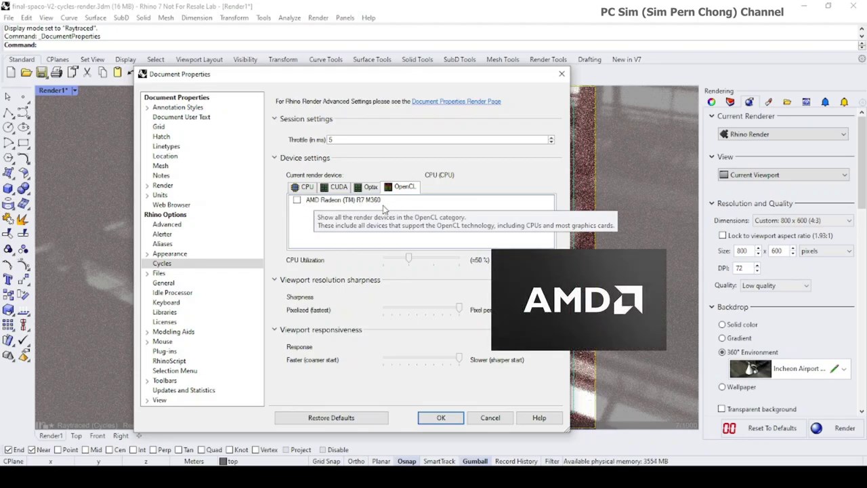
click(296, 201)
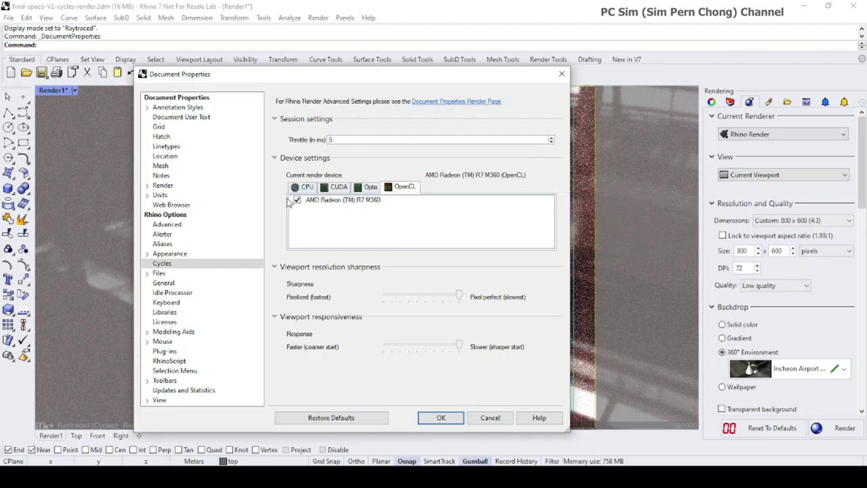
click(446, 420)
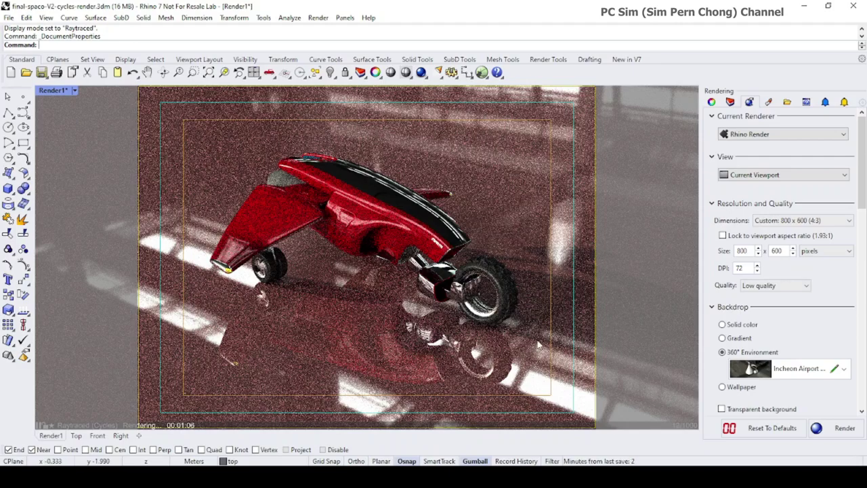
click(415, 451)
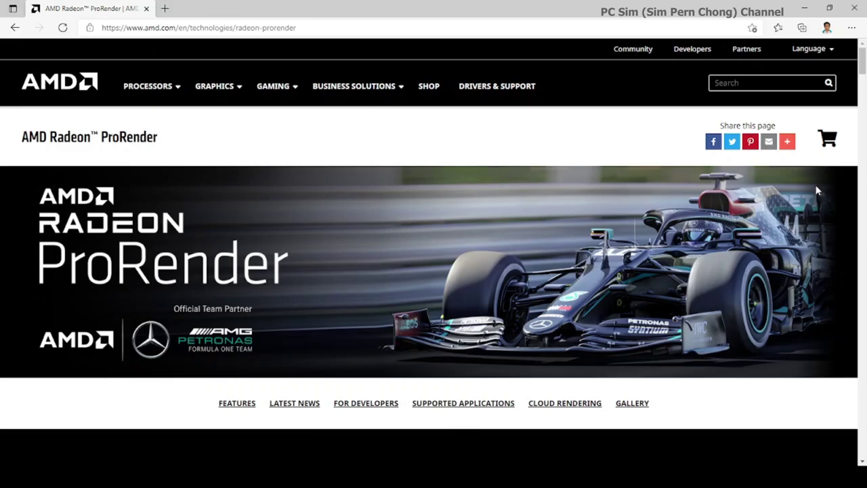
scroll(817, 178, down, 5)
scroll(816, 178, down, 5)
scroll(817, 177, down, 5)
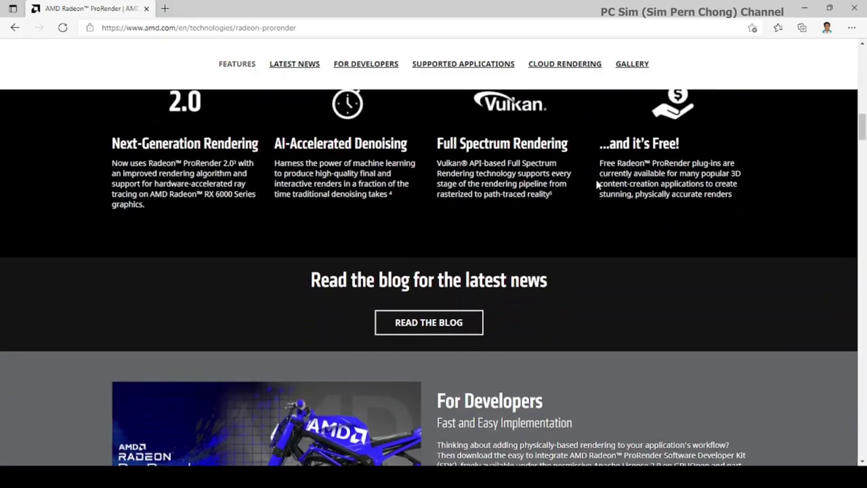
scroll(765, 220, up, 5)
scroll(766, 219, up, 5)
scroll(766, 219, up, 5)
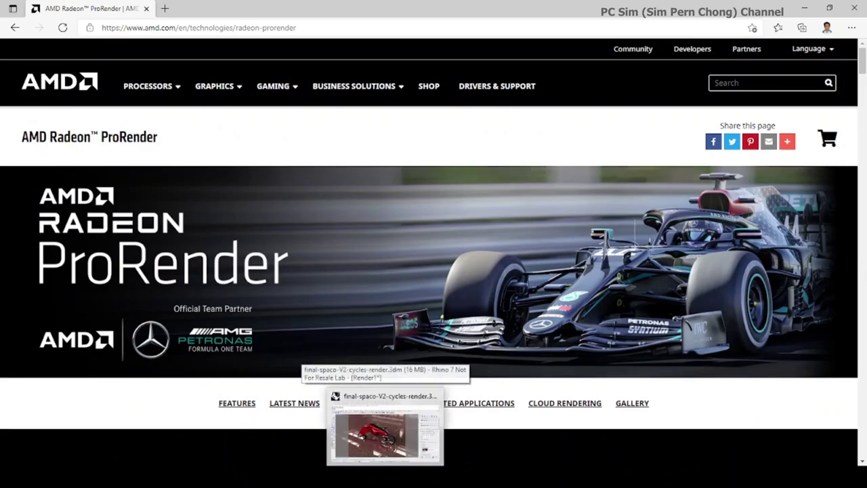
click(386, 433)
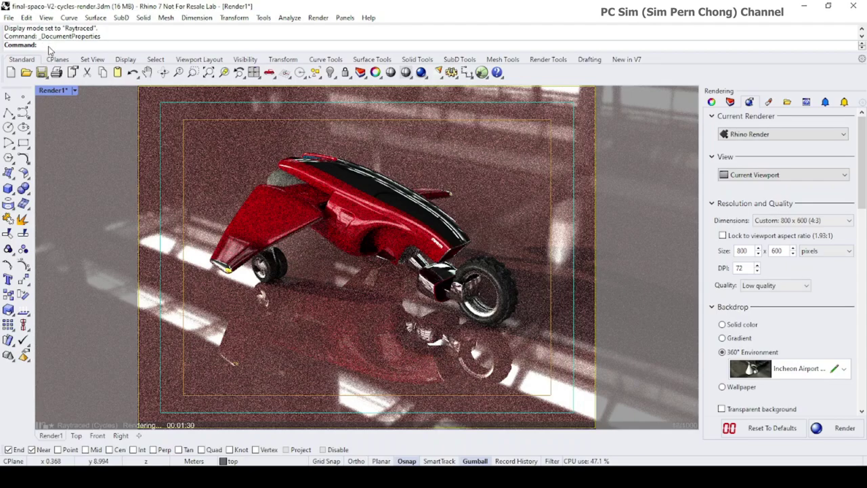
Install the ProRender 1.0.0.7 plug-in from Package Manager by searching 'prore'.
text(PackageManager)
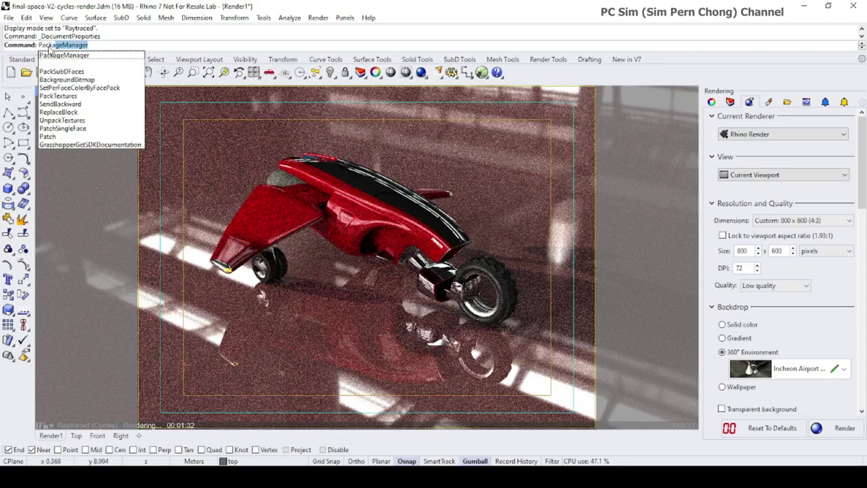
key(Return)
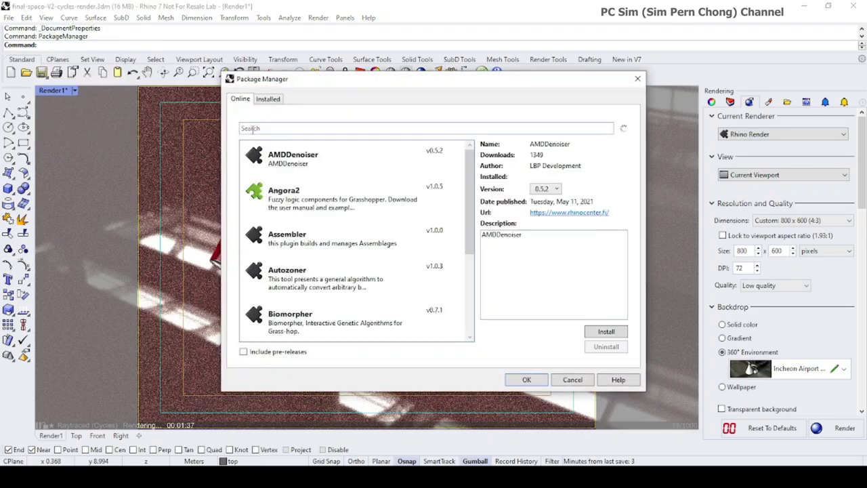
text(pror)
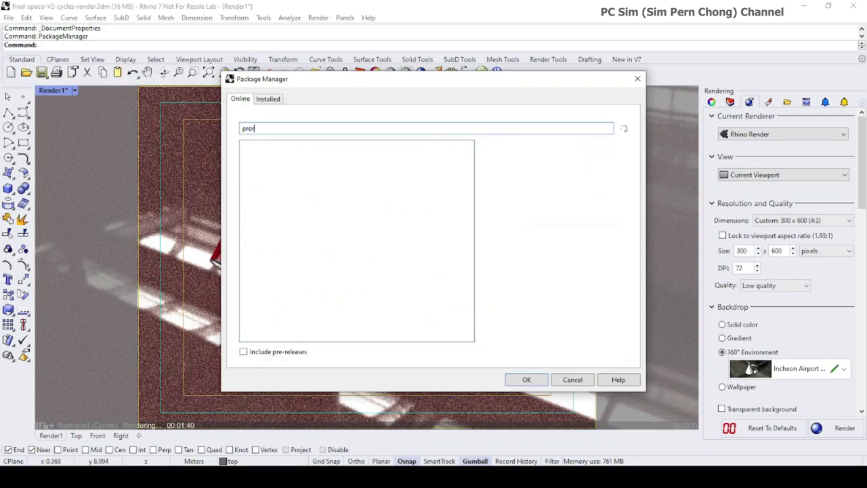
text(e)
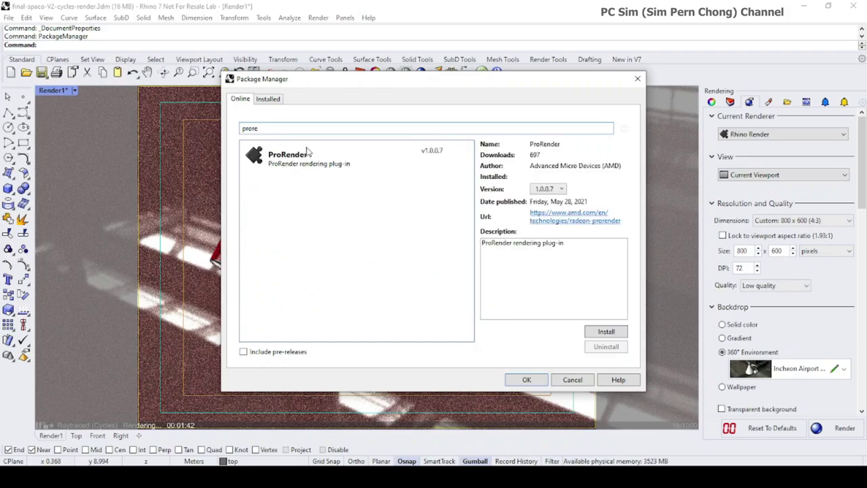
click(305, 154)
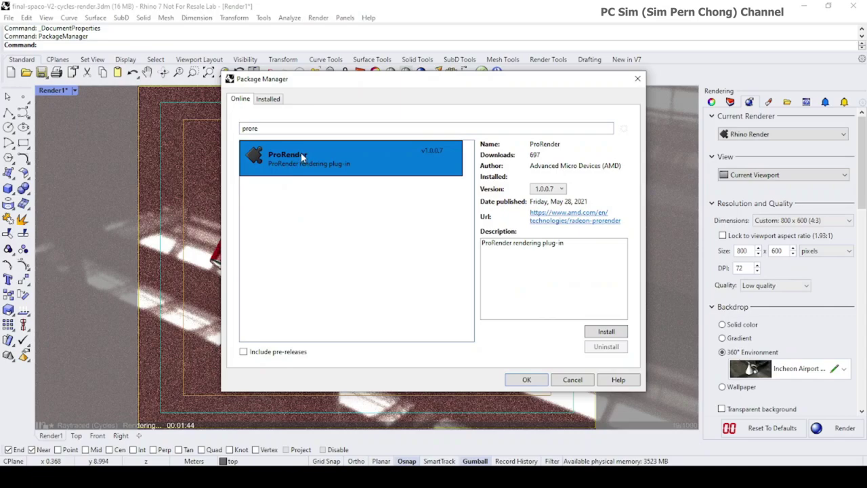
click(614, 339)
click(501, 254)
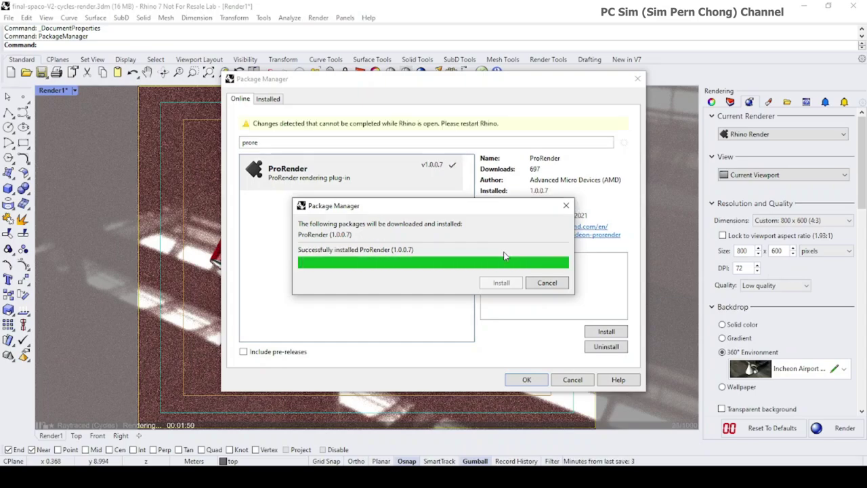
double_click(277, 143)
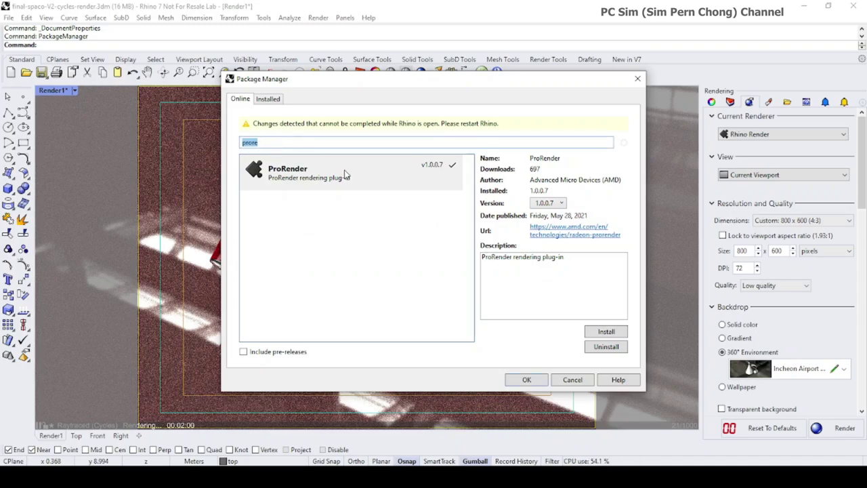
Install the AMDDenoiser 0.5.2 package, then close Package Manager.
text(amd)
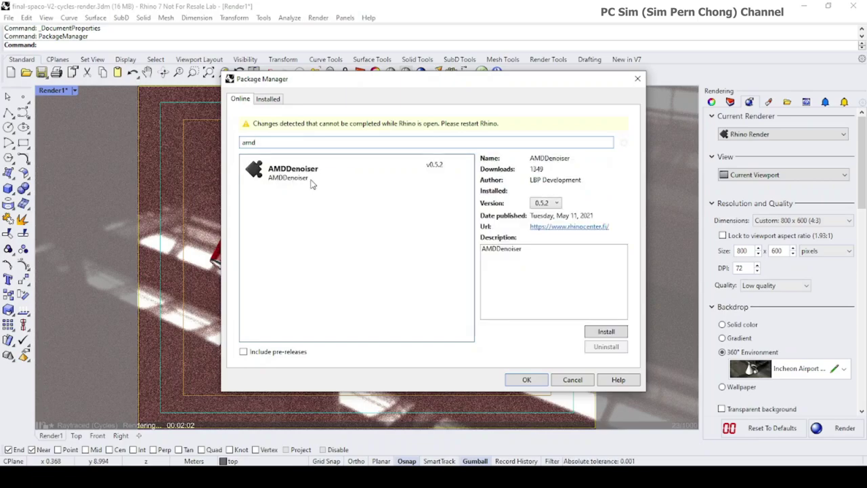
click(287, 178)
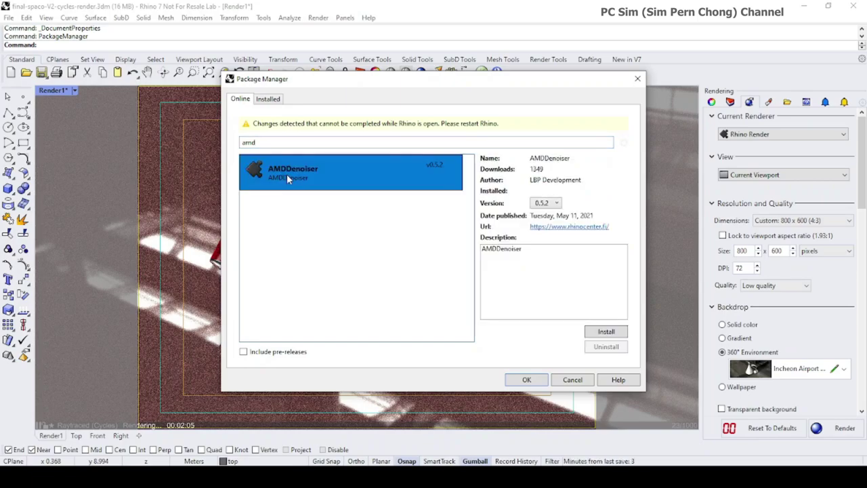
click(606, 331)
click(502, 252)
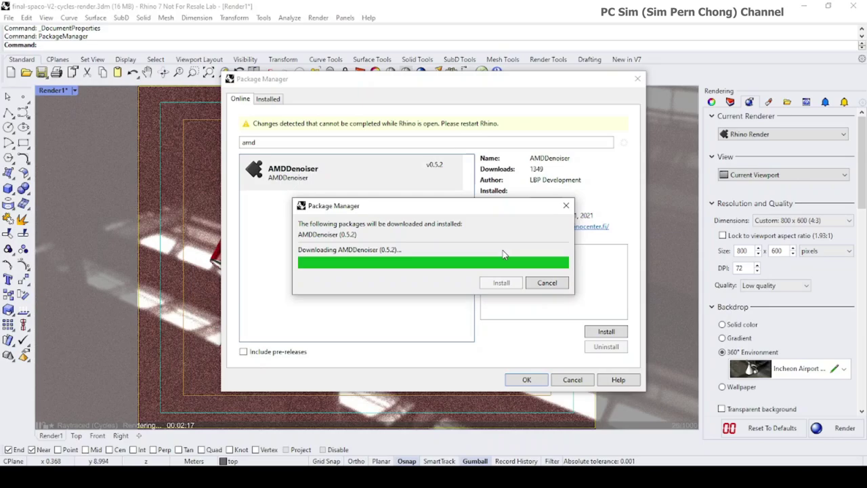
click(526, 380)
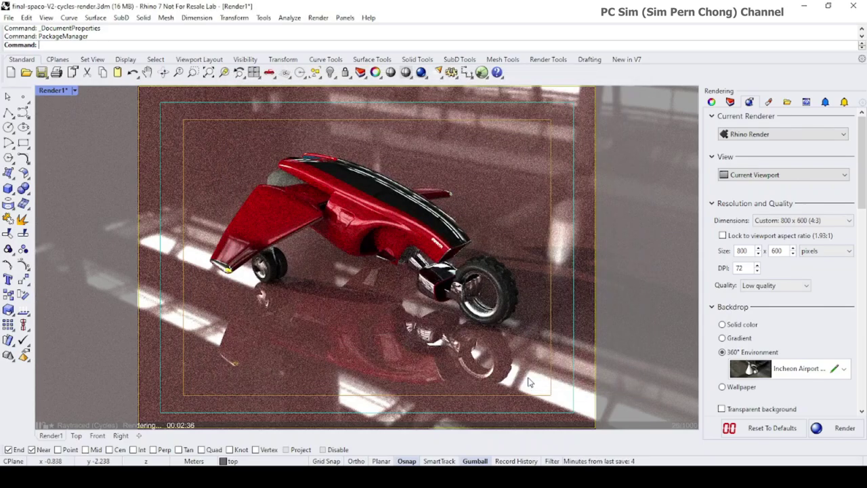
Apply ProRender document settings with the Intel CPU and AMD Radeon R7 M360 enabled.
click(8, 18)
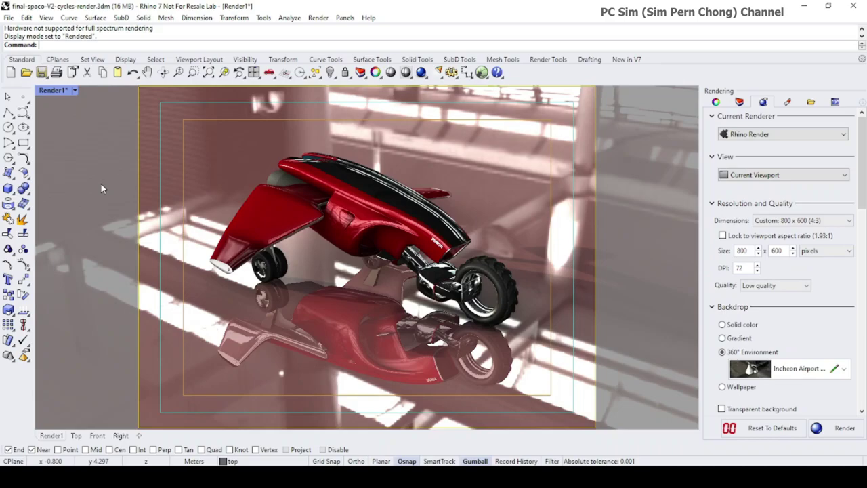
click(9, 17)
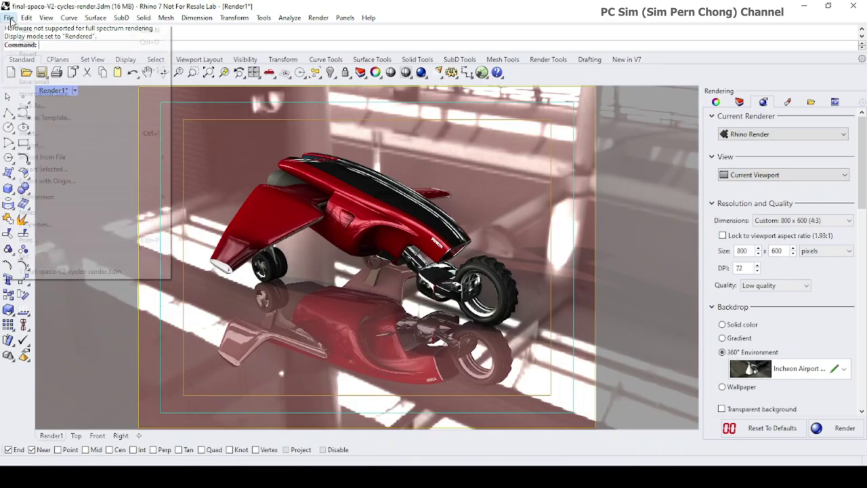
click(56, 223)
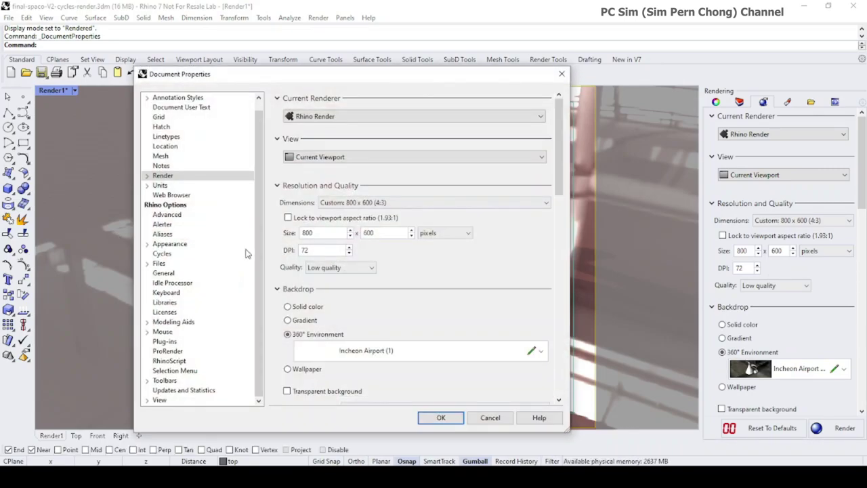
click(172, 352)
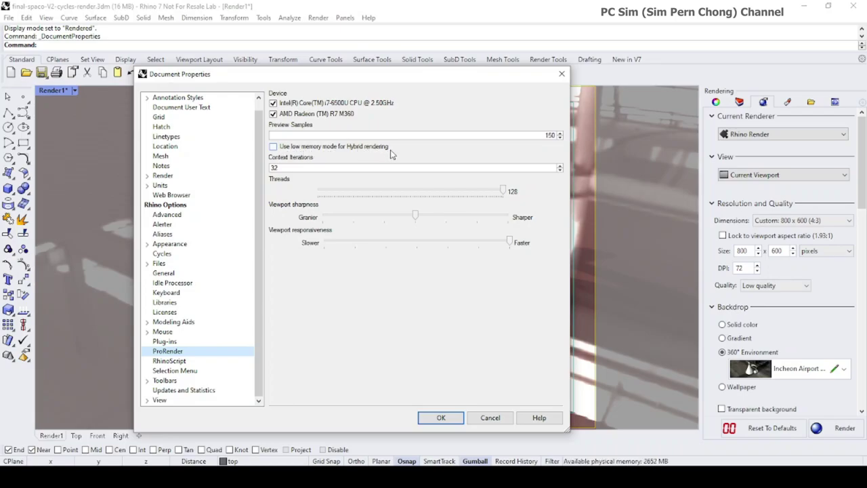
click(441, 417)
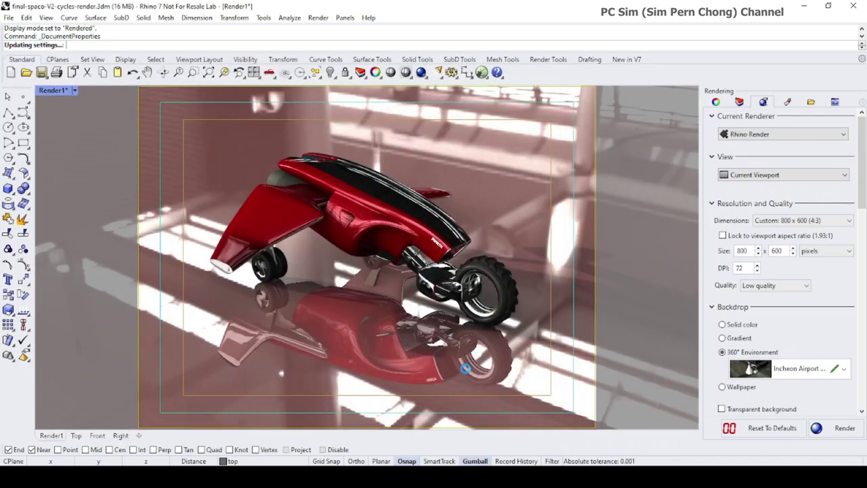
Switch the Render1 viewport to ProRender display and show the rendering settings panel.
click(55, 89)
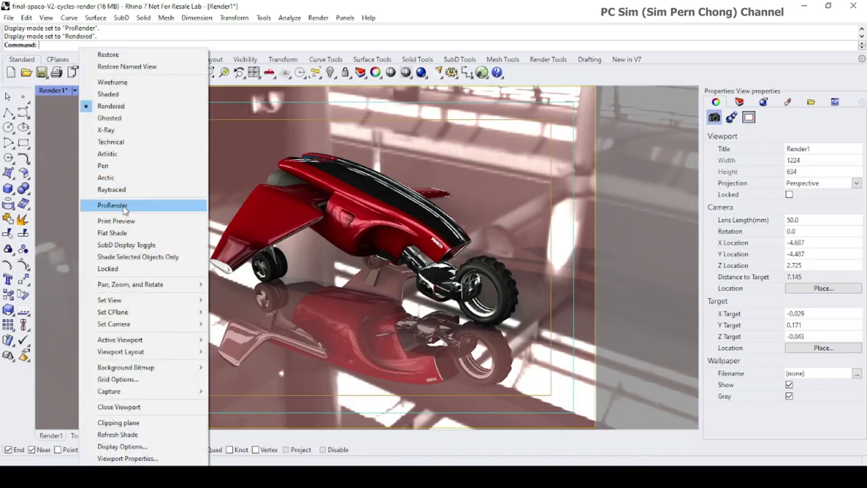
click(125, 210)
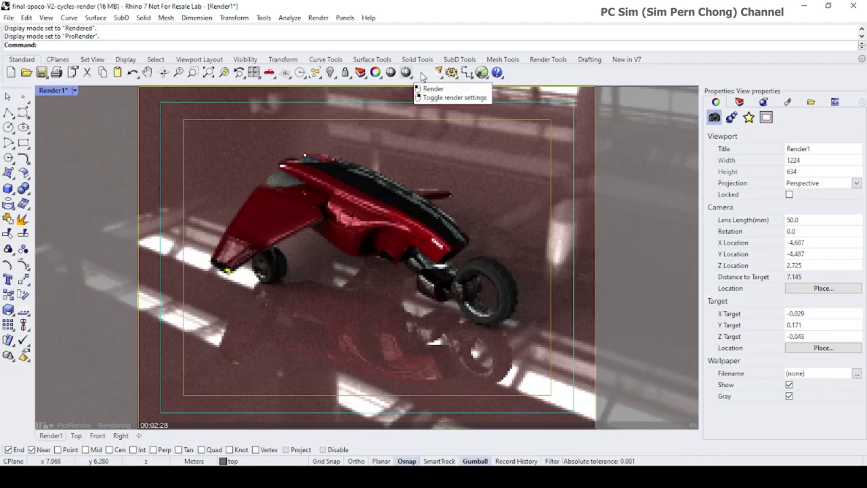
right_click(421, 73)
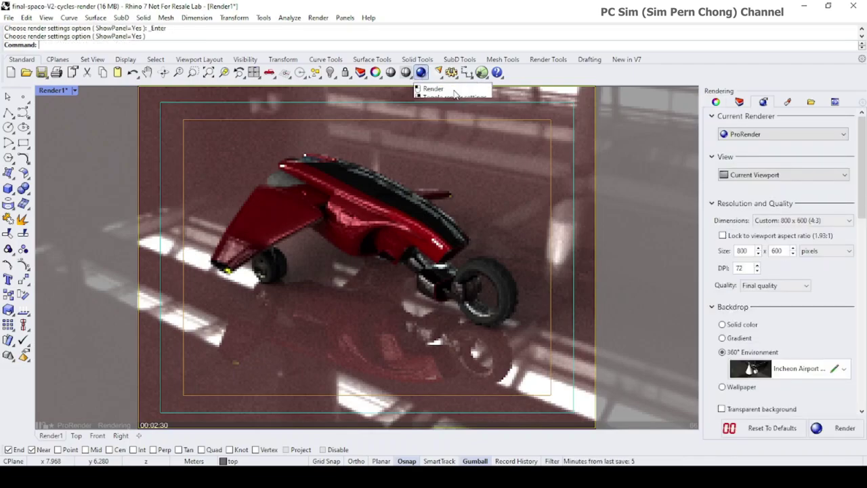
Keep ProRender as current renderer on Medium mode and render the 800 x 600 motorbike.
click(841, 137)
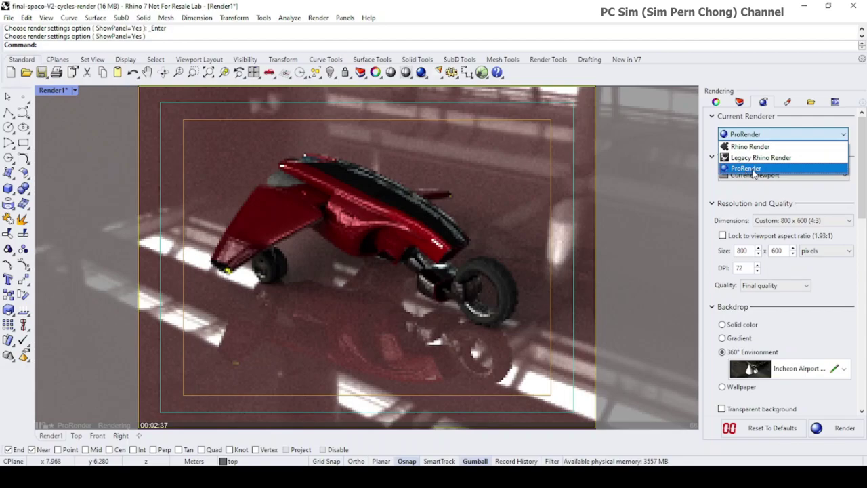
click(751, 170)
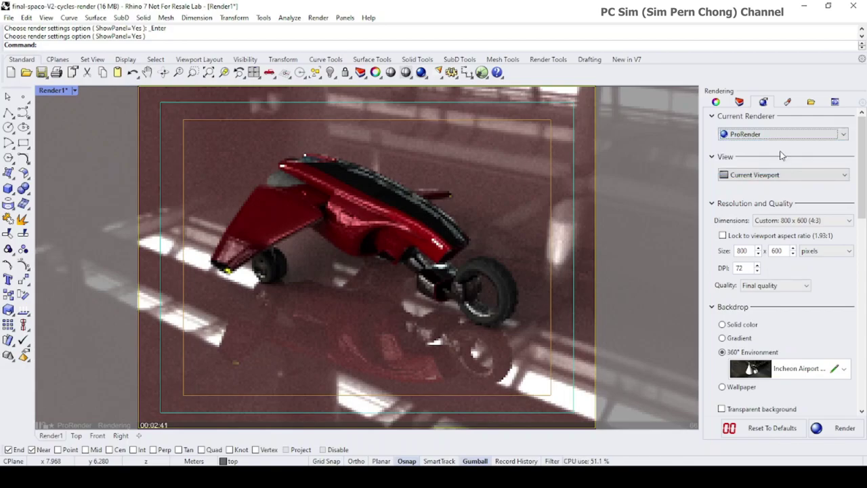
scroll(781, 156, down, 10)
scroll(785, 203, down, 5)
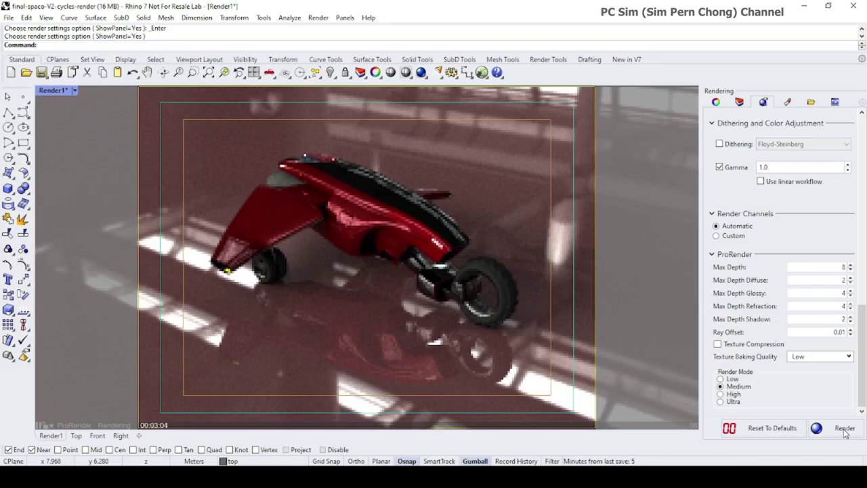
click(719, 393)
click(720, 386)
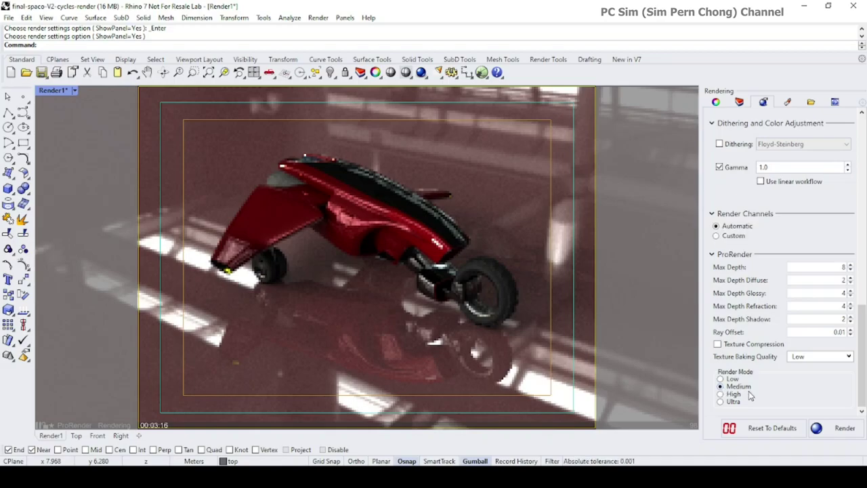
click(844, 427)
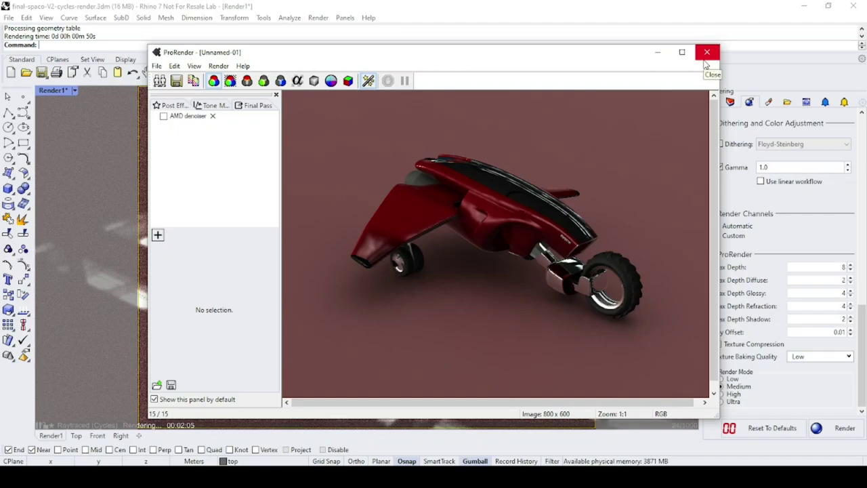
Move the first render window aside and start a new render in Ultra mode.
drag(623, 63, 580, 66)
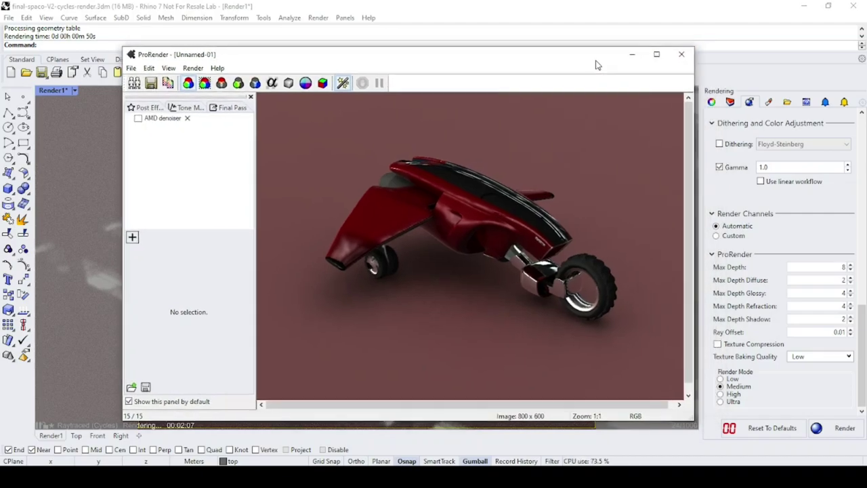
click(720, 401)
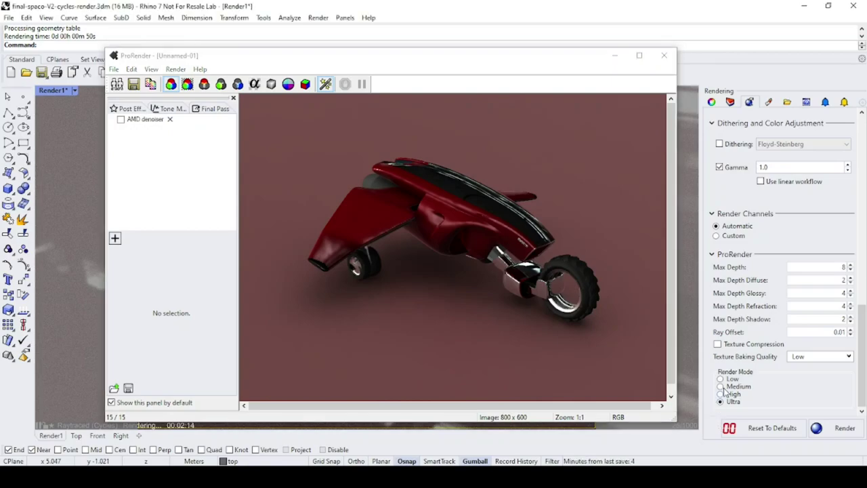
click(844, 428)
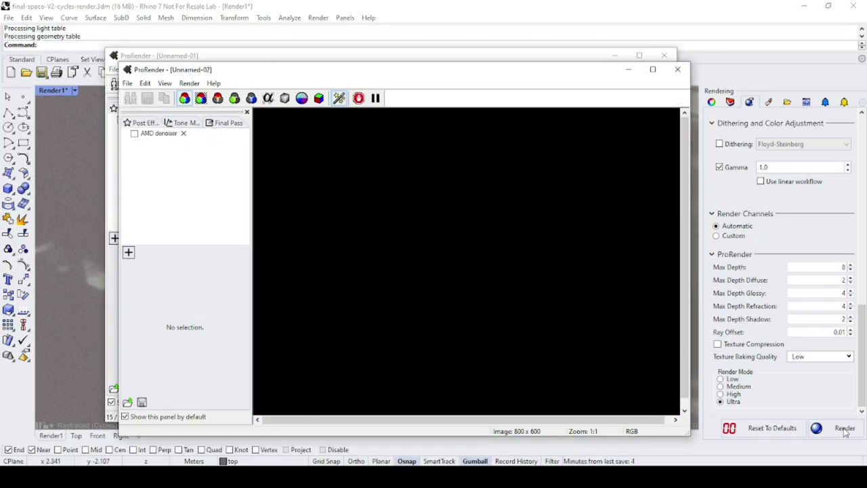